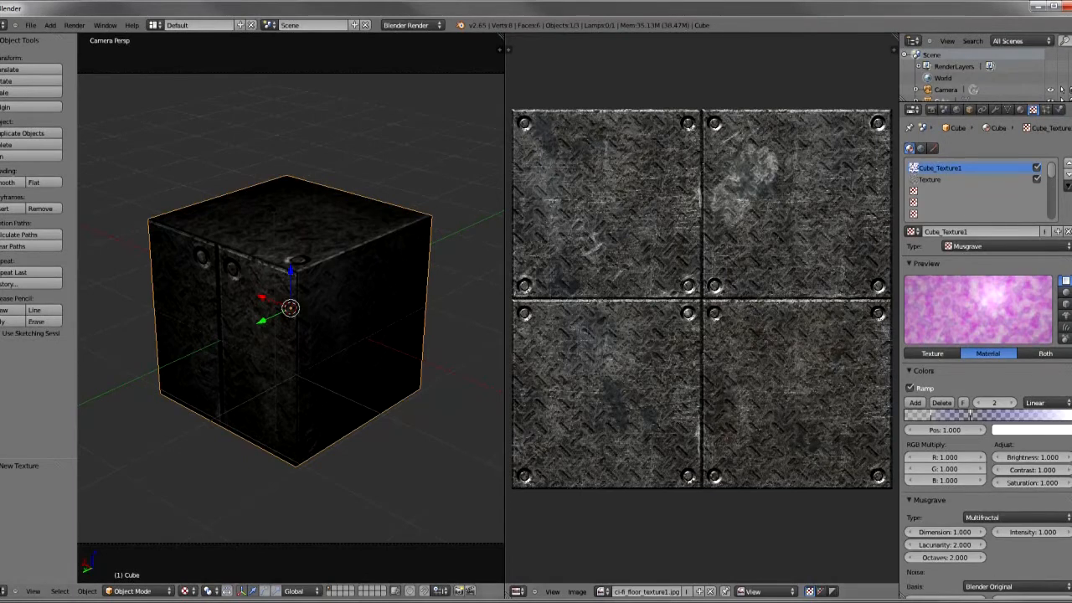
Render the cube with its current material, and disable its Cube_Texture1 and Texture slots
{"action": "key", "text": "F12"}
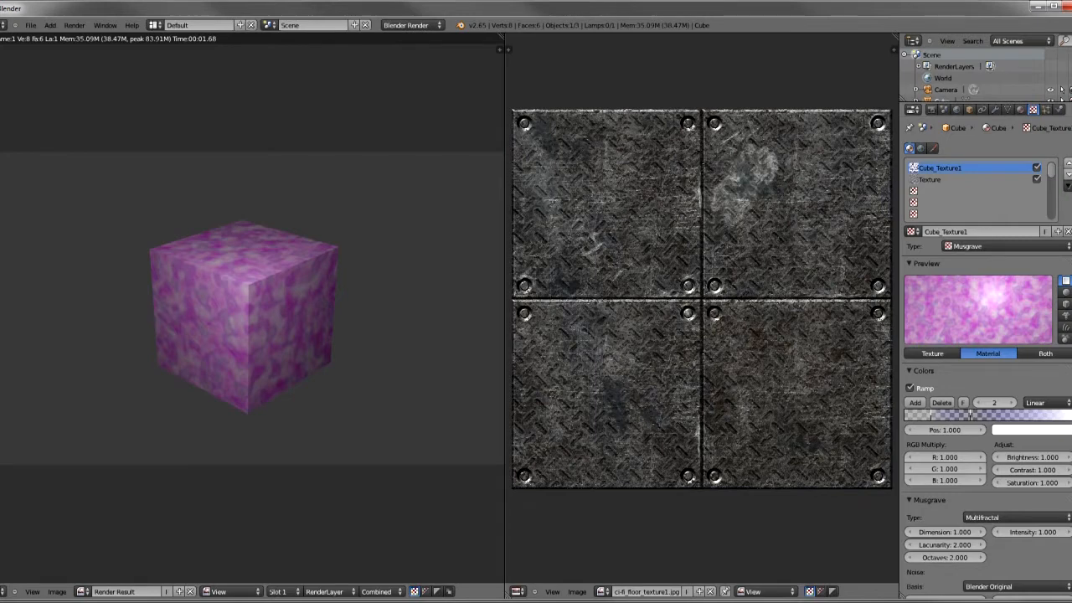
{"action": "key", "text": "Escape"}
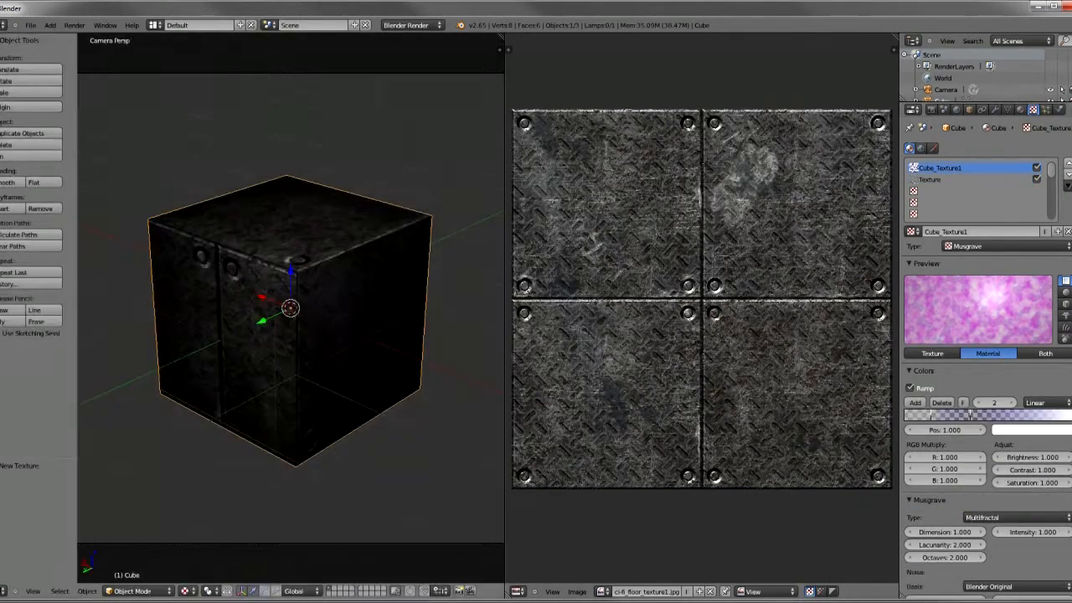
{"action": "left_click", "coordinate": [1037, 168]}
{"action": "left_click", "coordinate": [1037, 179]}
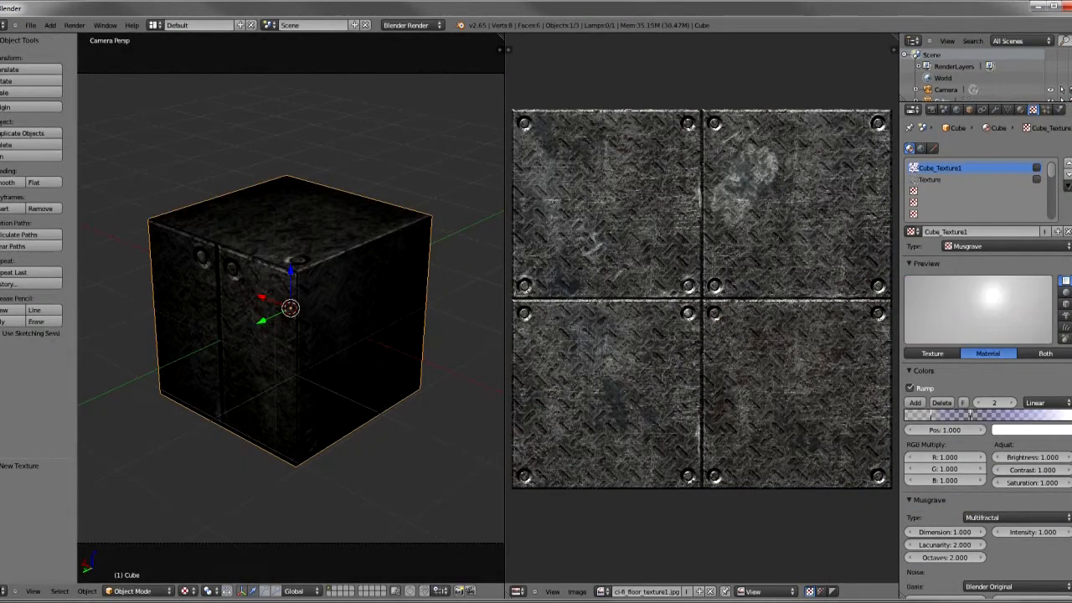
Remove Cube_Texture1 and Texture from the cube material's texture slots
{"action": "left_click", "coordinate": [963, 191]}
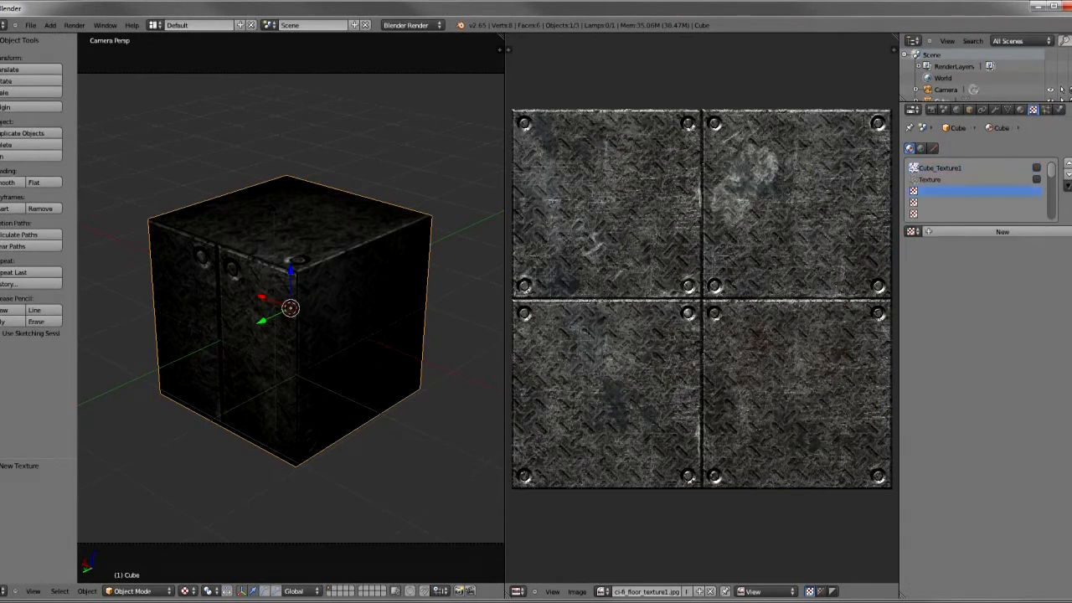
{"action": "left_click", "coordinate": [963, 168]}
{"action": "left_click", "coordinate": [938, 179]}
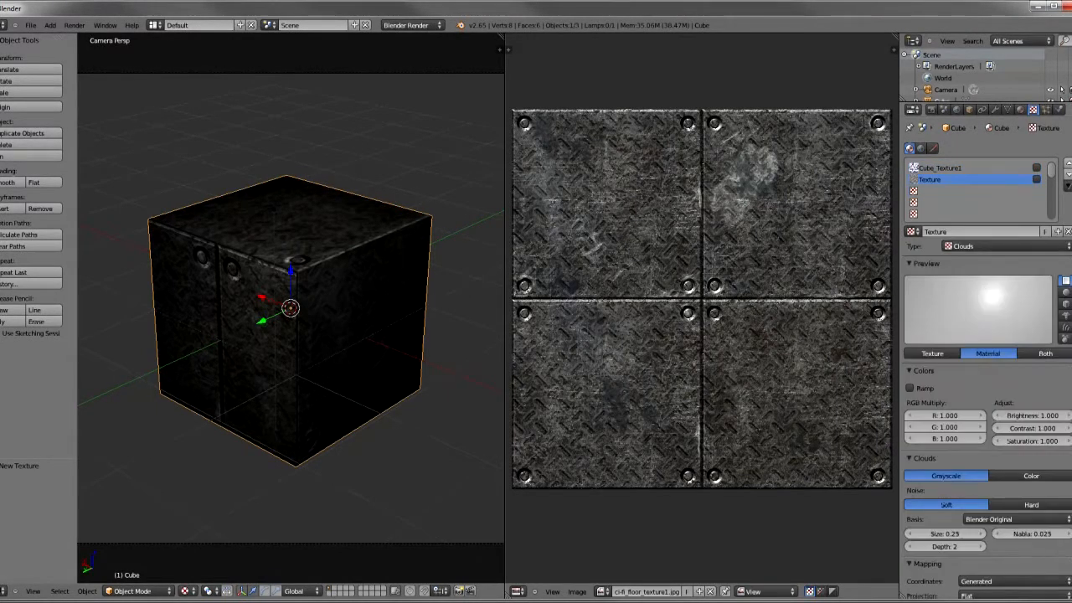
{"action": "left_click", "coordinate": [941, 168]}
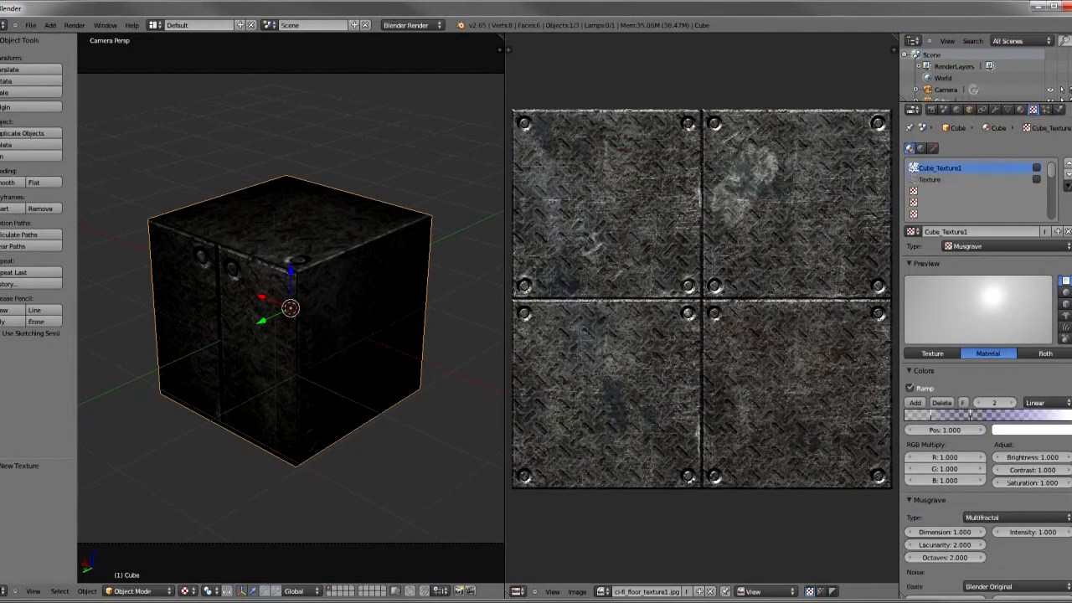
{"action": "left_click", "coordinate": [1068, 232]}
{"action": "left_click", "coordinate": [938, 179]}
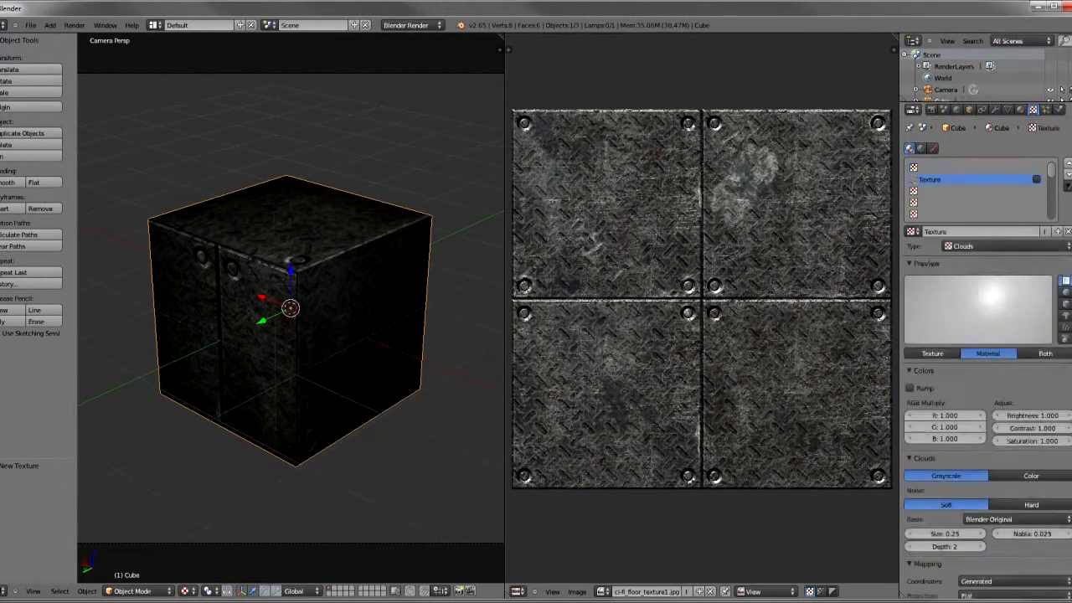
{"action": "left_click", "coordinate": [1068, 232]}
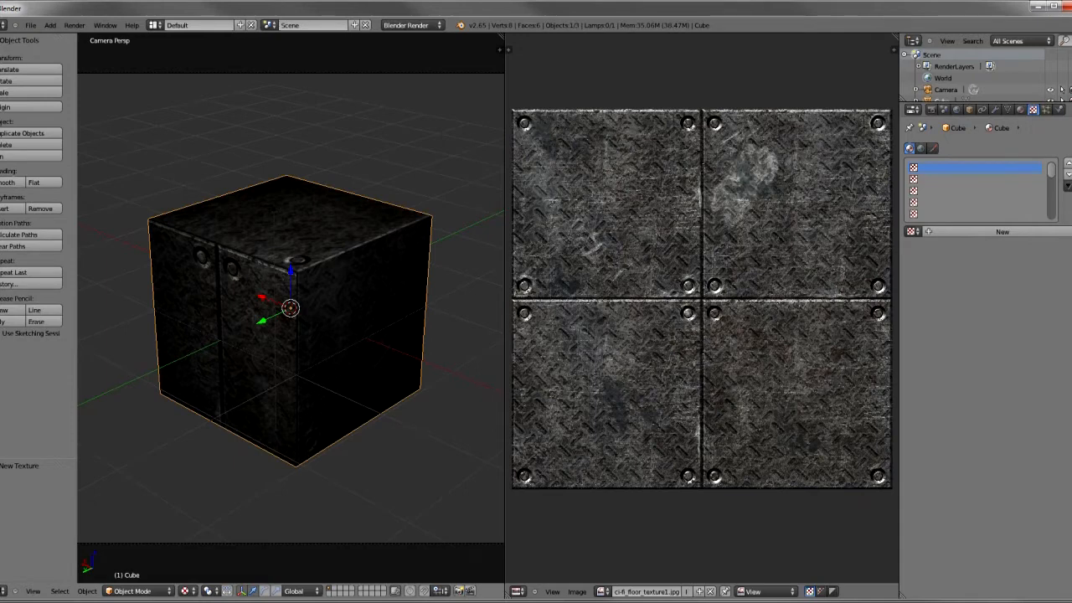
Render the cube without textures and return to the 3D view with the objects still selected
{"action": "key", "text": "F12"}
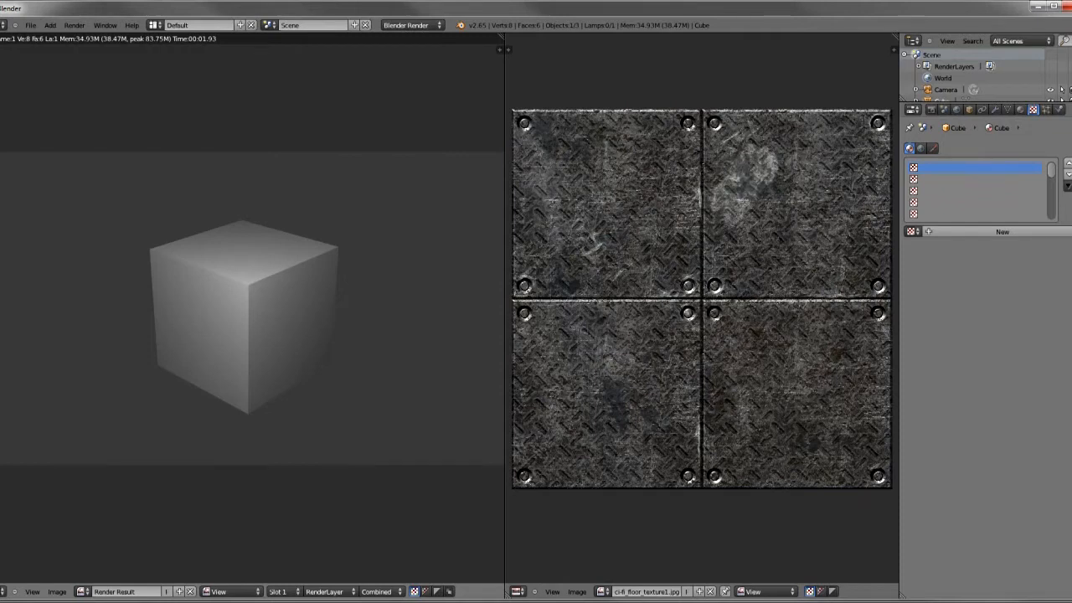
{"action": "key", "text": "Escape"}
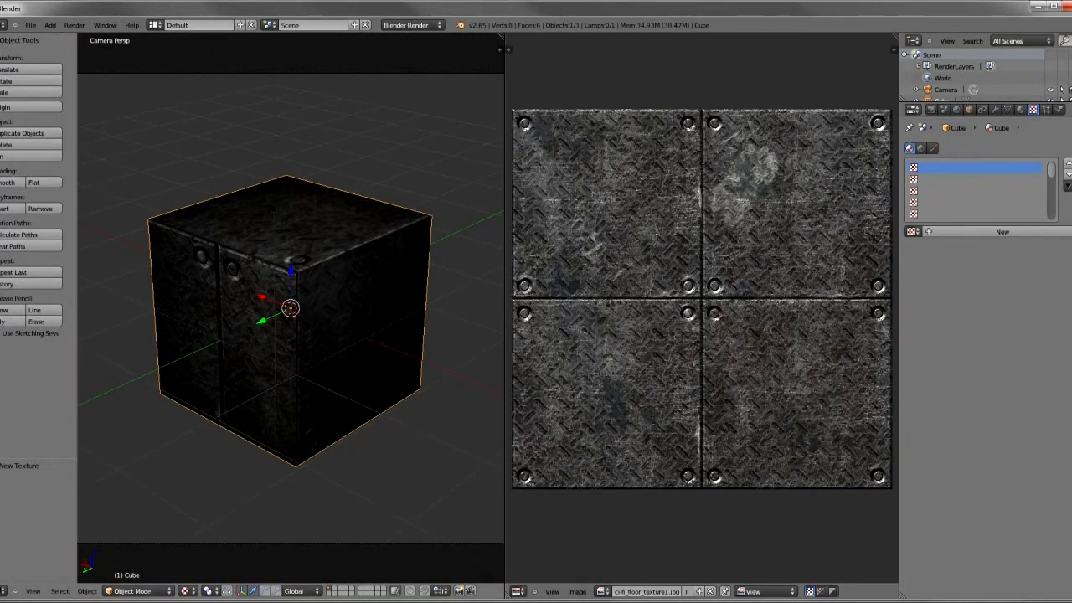
{"action": "key", "text": "a"}
{"action": "key", "text": "a"}
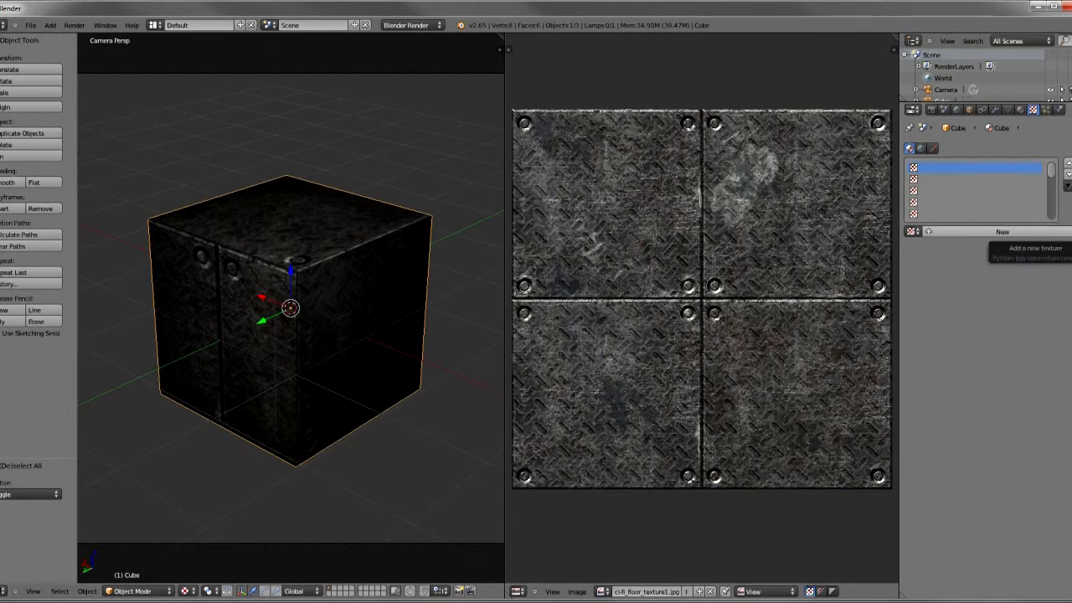
Examine the Cube material's diffuse, specular, shading and option settings
{"action": "left_click", "coordinate": [1020, 110]}
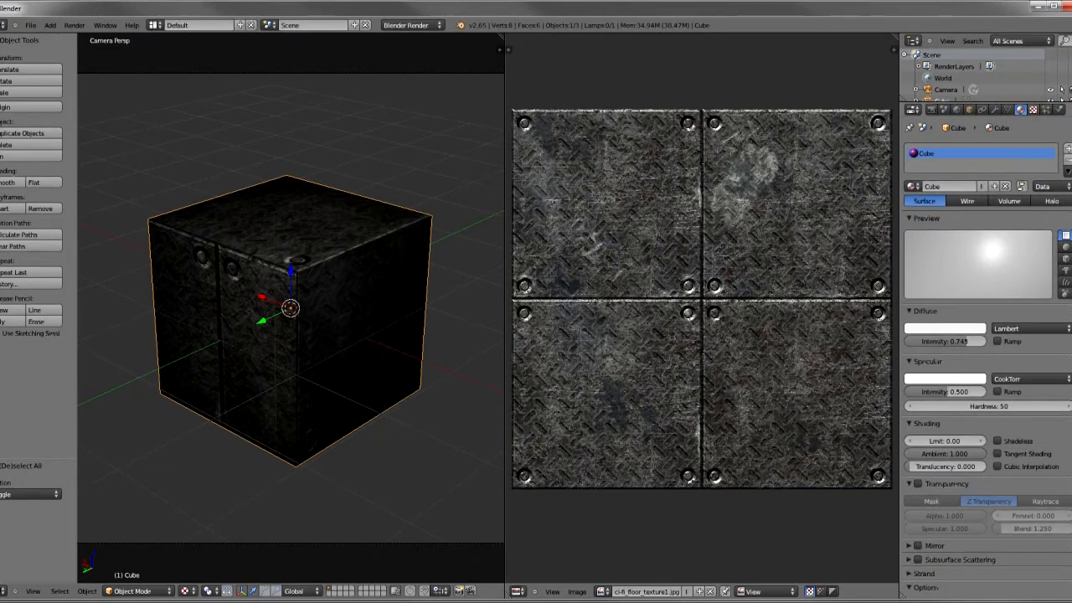
{"action": "scroll", "coordinate": [986, 335], "scroll_direction": "down", "scroll_amount": 2}
{"action": "scroll", "coordinate": [987, 335], "scroll_direction": "up", "scroll_amount": 2}
{"action": "scroll", "coordinate": [987, 335], "scroll_direction": "down", "scroll_amount": 2}
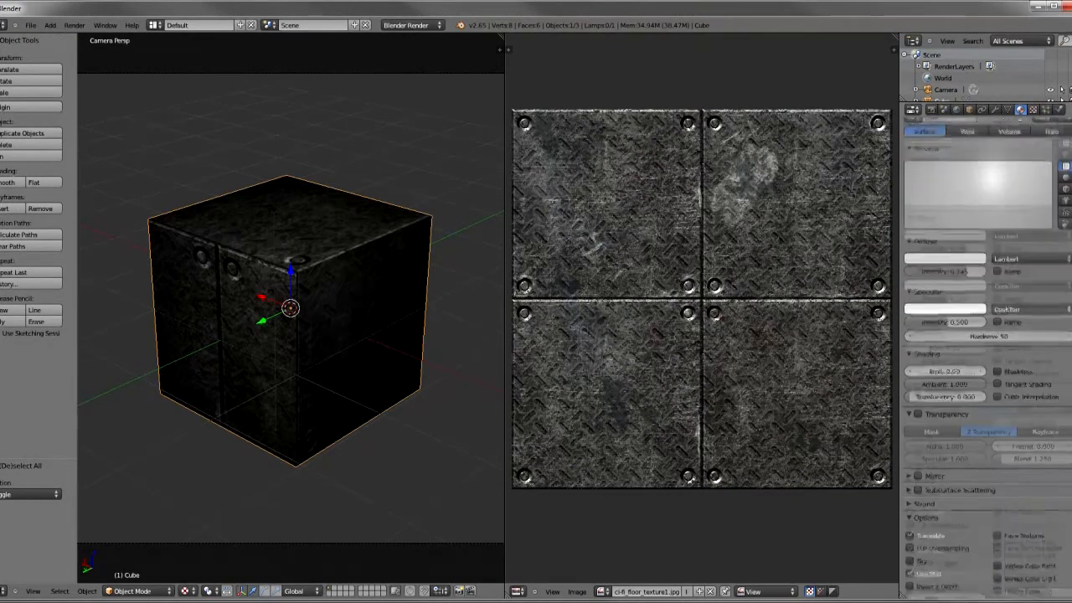
{"action": "scroll", "coordinate": [987, 335], "scroll_direction": "down", "scroll_amount": 2}
{"action": "scroll", "coordinate": [986, 335], "scroll_direction": "up", "scroll_amount": 4}
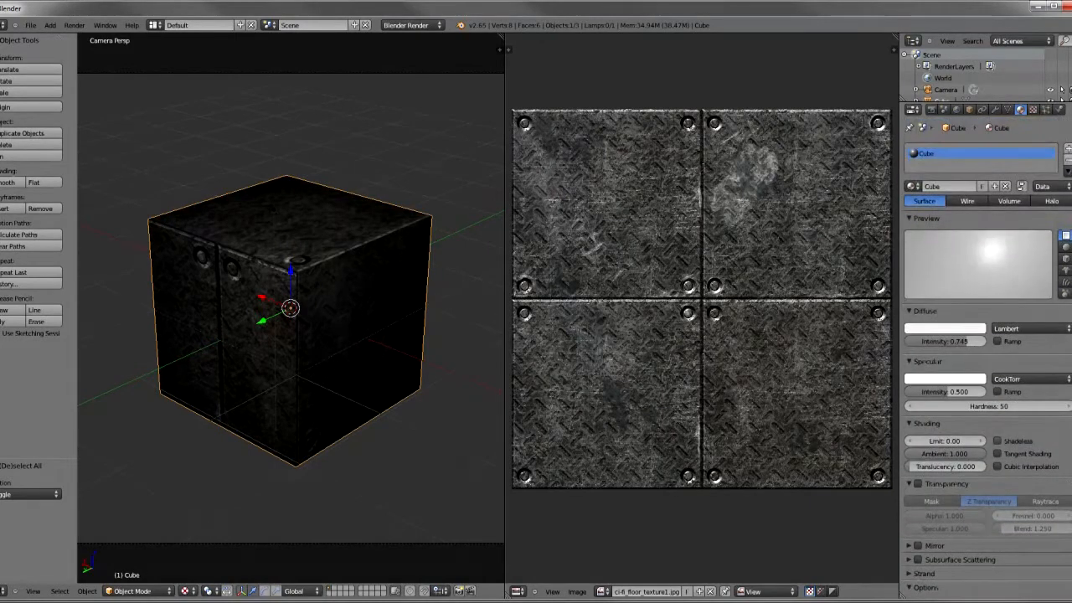
{"action": "scroll", "coordinate": [987, 355], "scroll_direction": "down", "scroll_amount": 4}
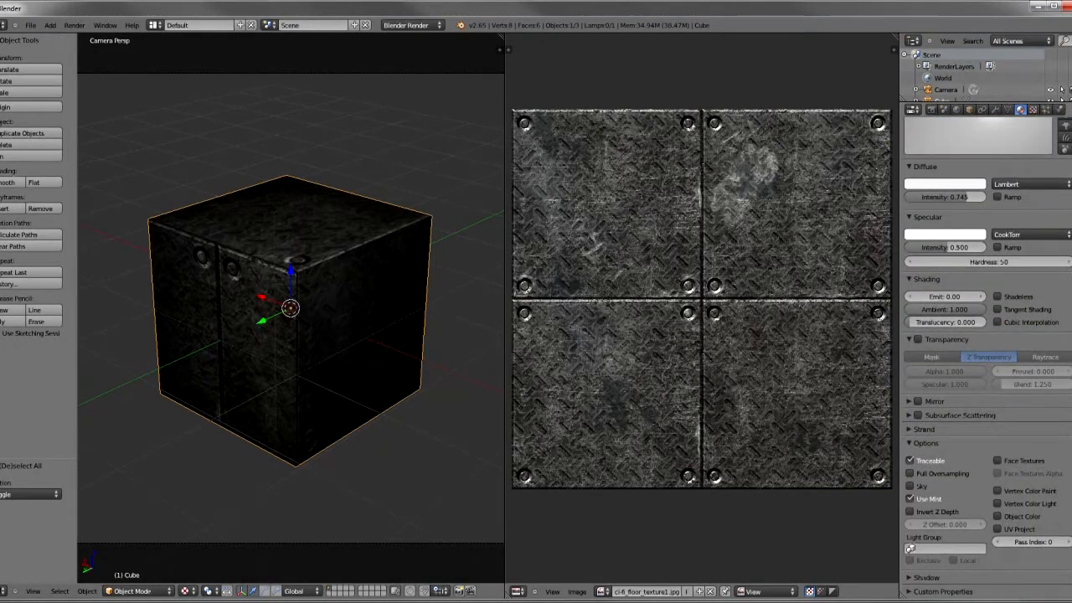
{"action": "scroll", "coordinate": [987, 355], "scroll_direction": "up", "scroll_amount": 4}
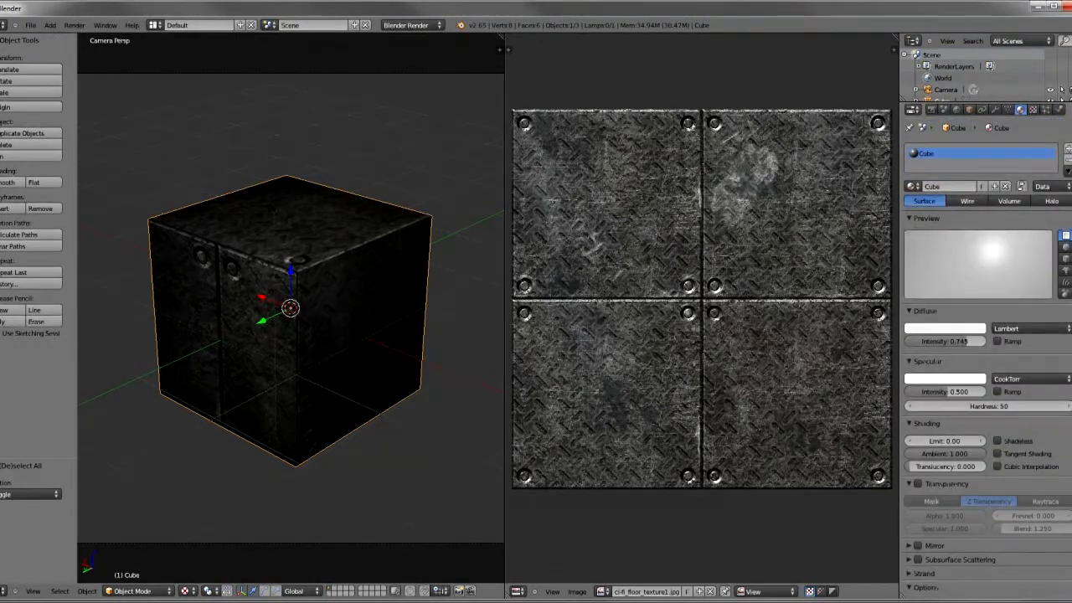
Add a new texture to the cube's material and name it Image Texture
{"action": "left_click", "coordinate": [1032, 110]}
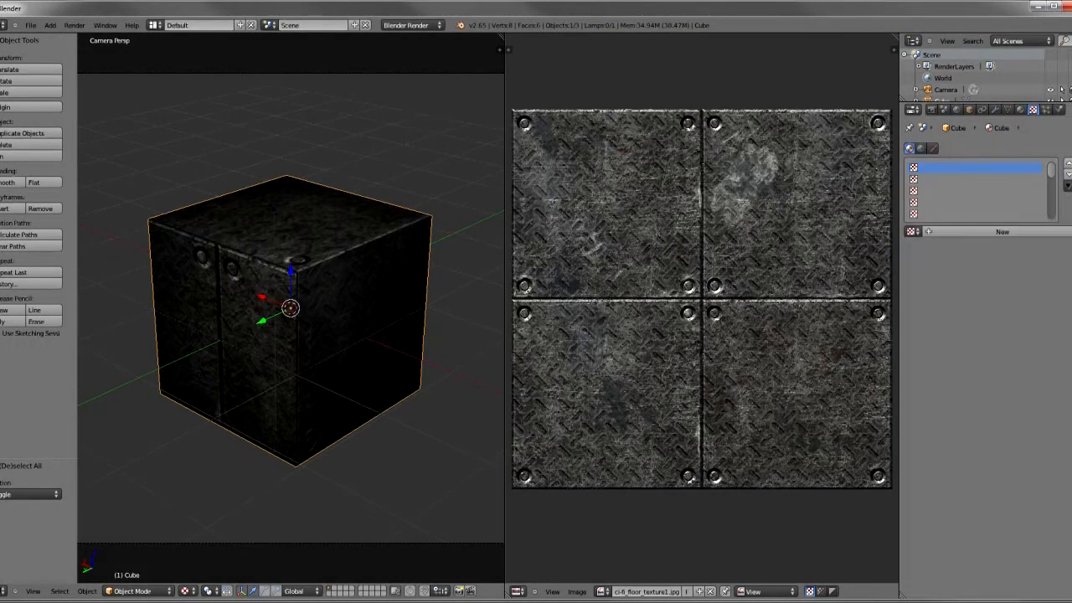
{"action": "left_click", "coordinate": [1003, 231]}
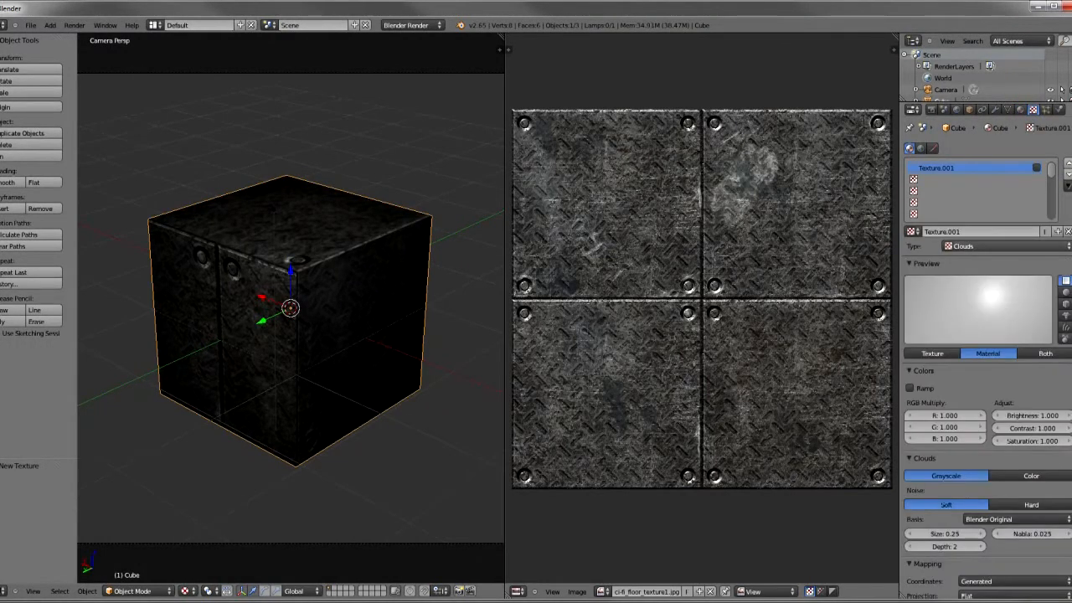
{"action": "type", "text": "Image Texture"}
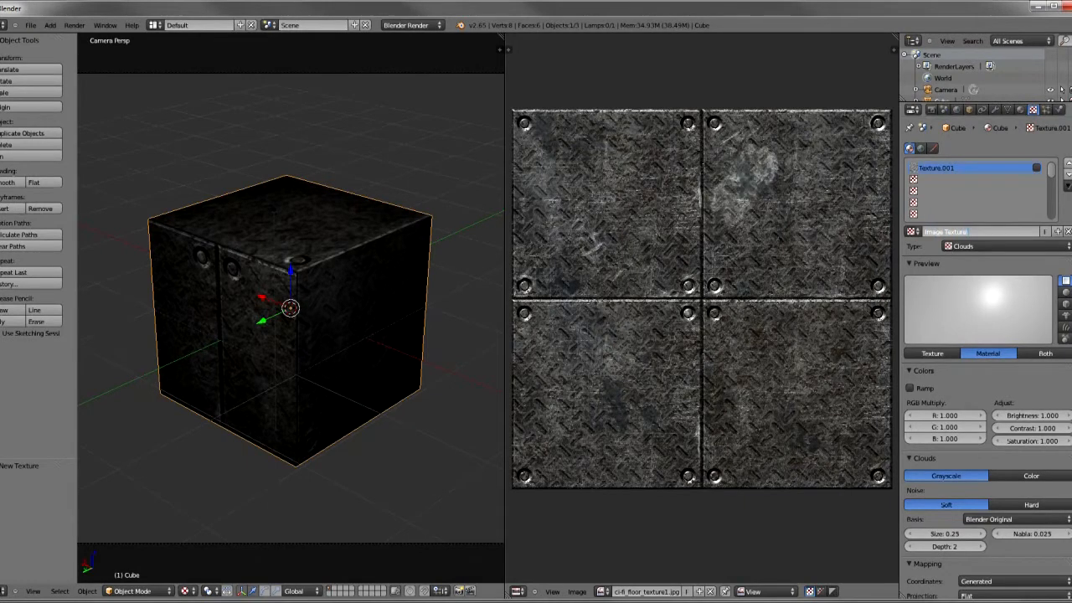
{"action": "key", "text": "Return"}
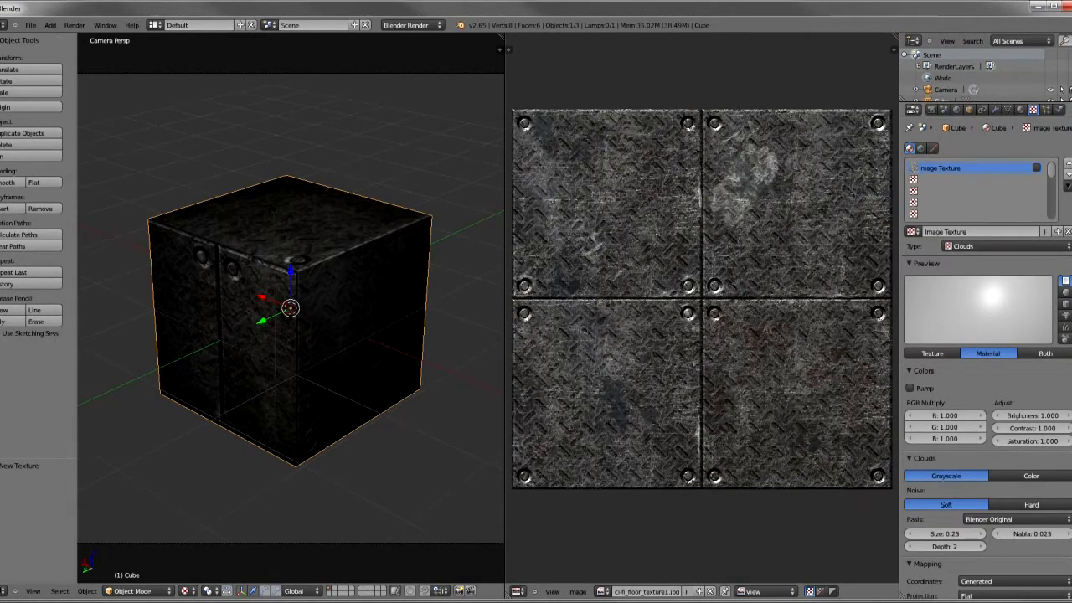
Set the texture type to Image or Movie and assign the sci-fi_floor_texture1.jpg image
{"action": "left_click", "coordinate": [1005, 246]}
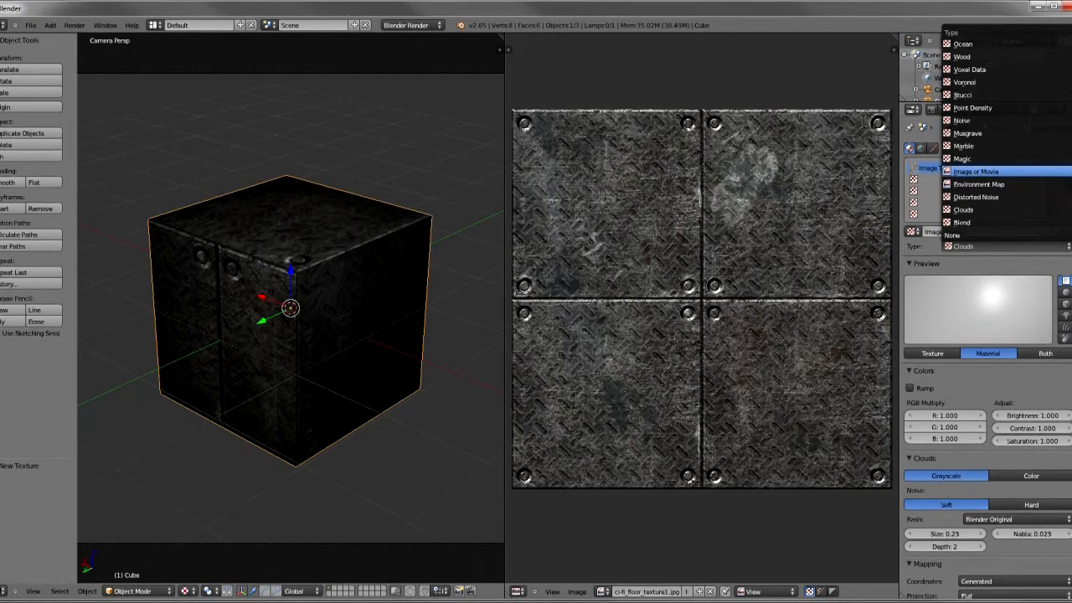
{"action": "left_click", "coordinate": [975, 172]}
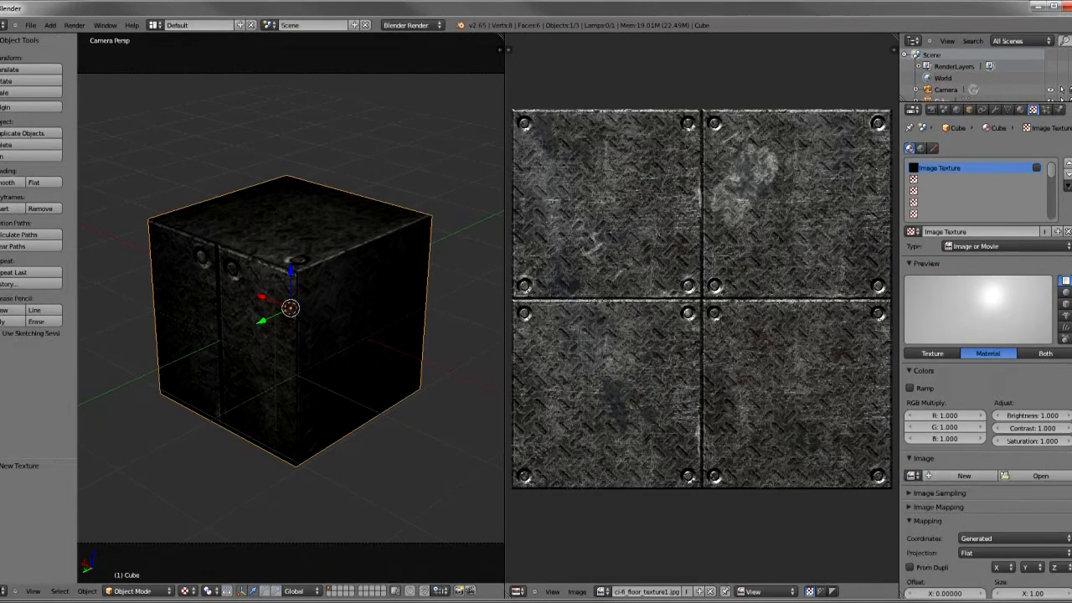
{"action": "scroll", "coordinate": [986, 359], "scroll_direction": "down", "scroll_amount": 1}
{"action": "left_click", "coordinate": [912, 452]}
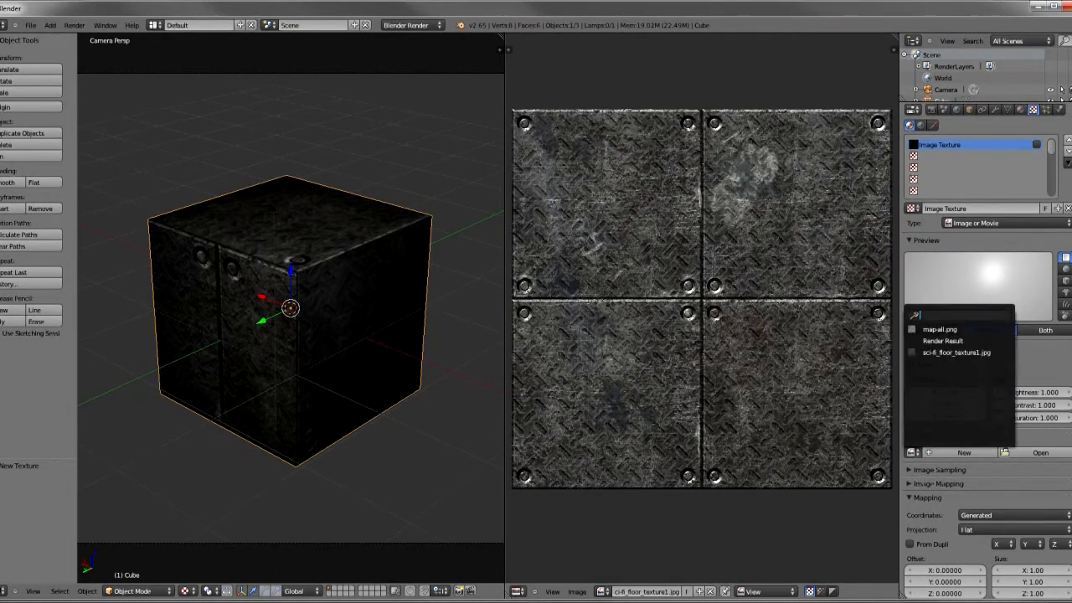
{"action": "left_click", "coordinate": [956, 351]}
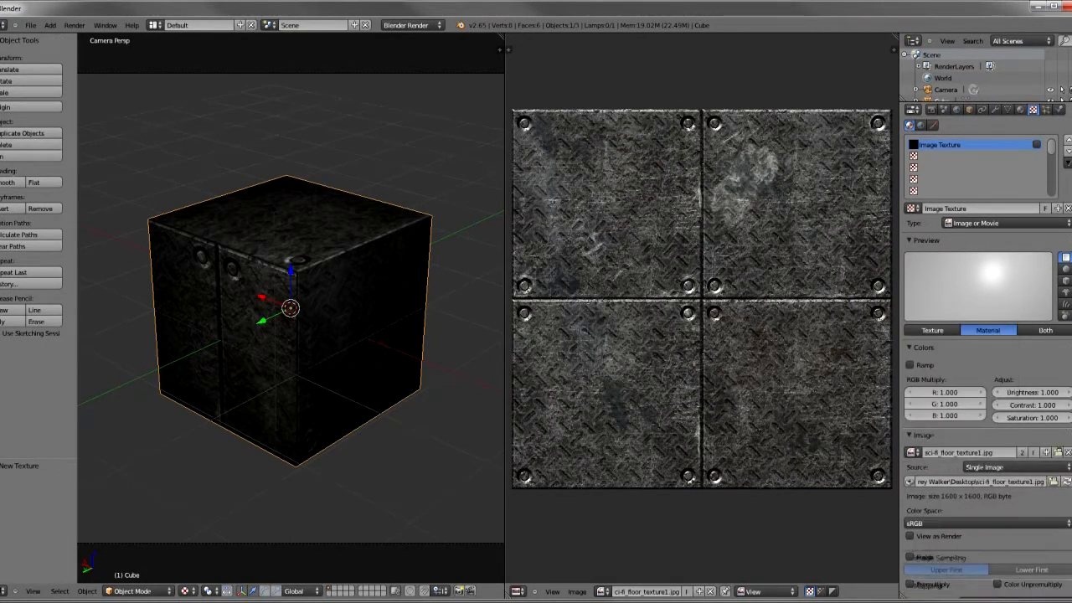
Collapse the texture's Colors, Image and Influence settings, and render the cube to check the image texture
{"action": "scroll", "coordinate": [986, 351], "scroll_direction": "down", "scroll_amount": 5}
{"action": "scroll", "coordinate": [986, 352], "scroll_direction": "down", "scroll_amount": 2}
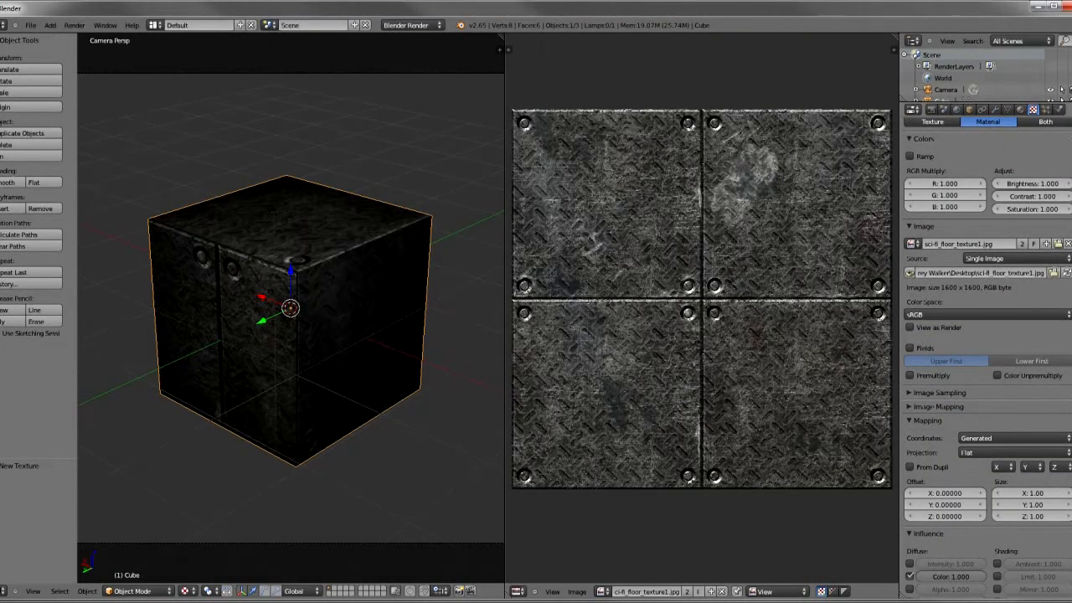
{"action": "scroll", "coordinate": [987, 352], "scroll_direction": "up", "scroll_amount": 5}
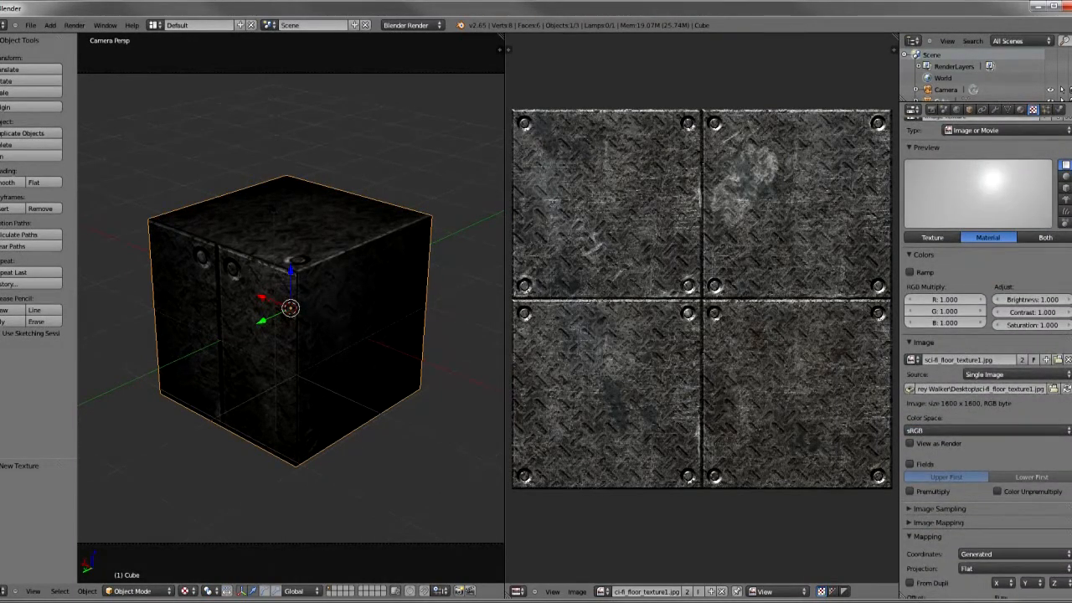
{"action": "left_click", "coordinate": [915, 255]}
{"action": "left_click", "coordinate": [915, 269]}
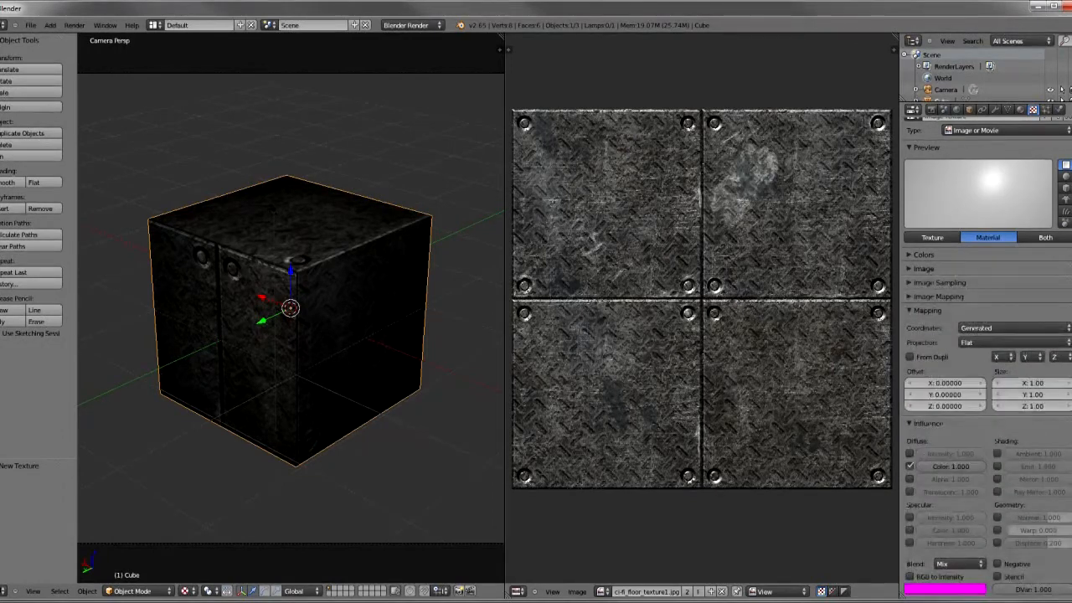
{"action": "scroll", "coordinate": [986, 351], "scroll_direction": "down", "scroll_amount": 2}
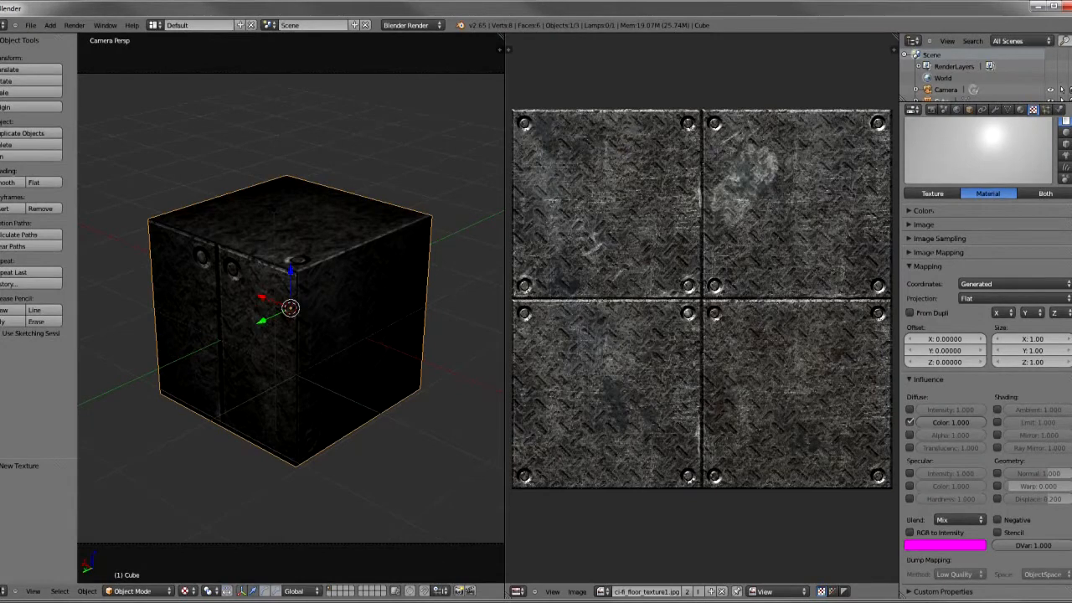
{"action": "left_click", "coordinate": [926, 379]}
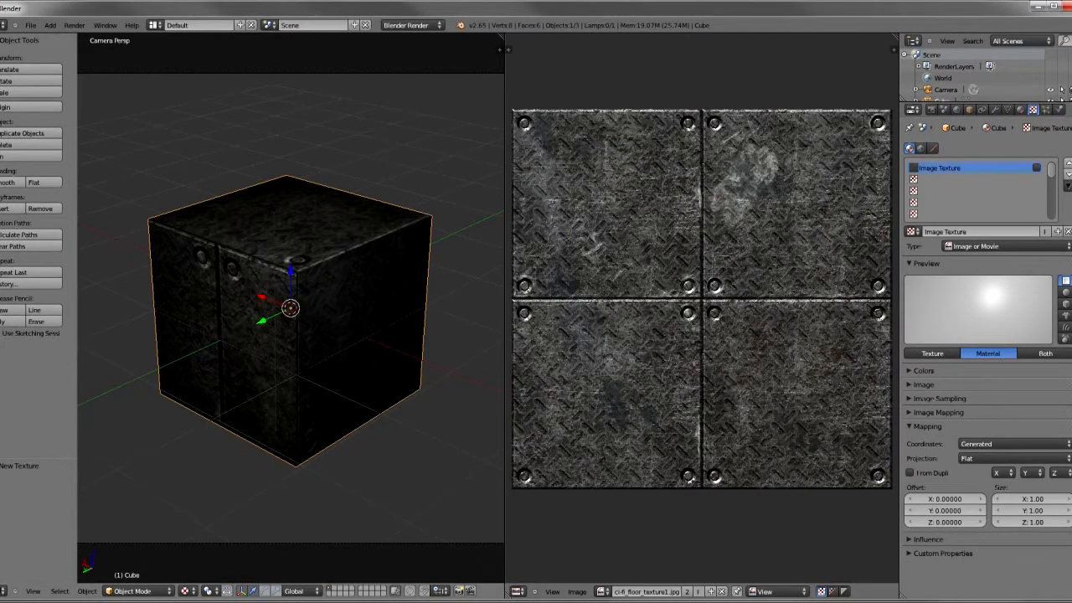
{"action": "key", "text": "F12"}
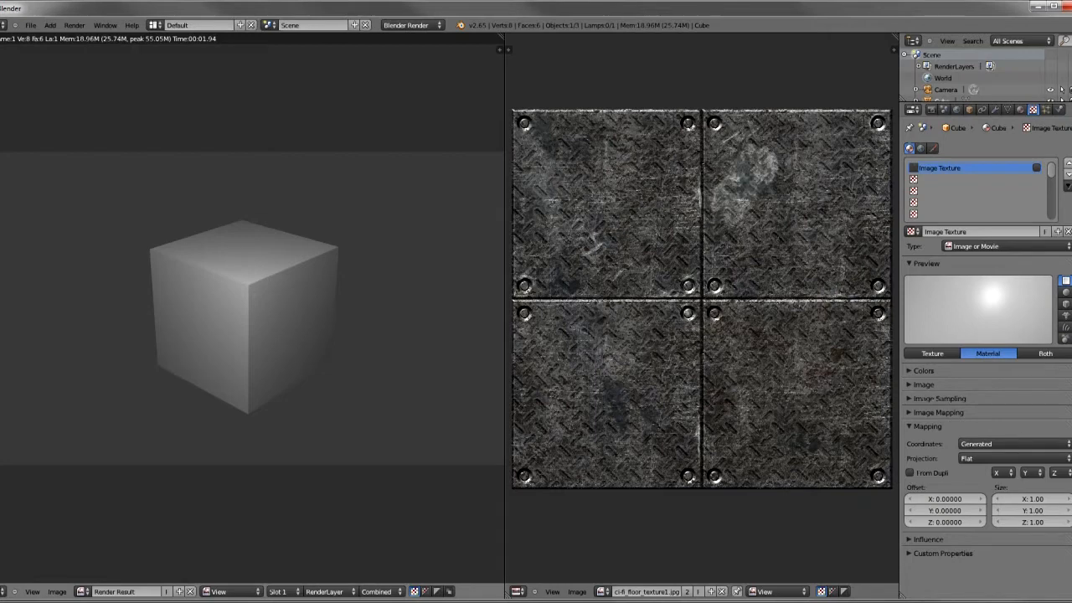
{"action": "key", "text": "Escape"}
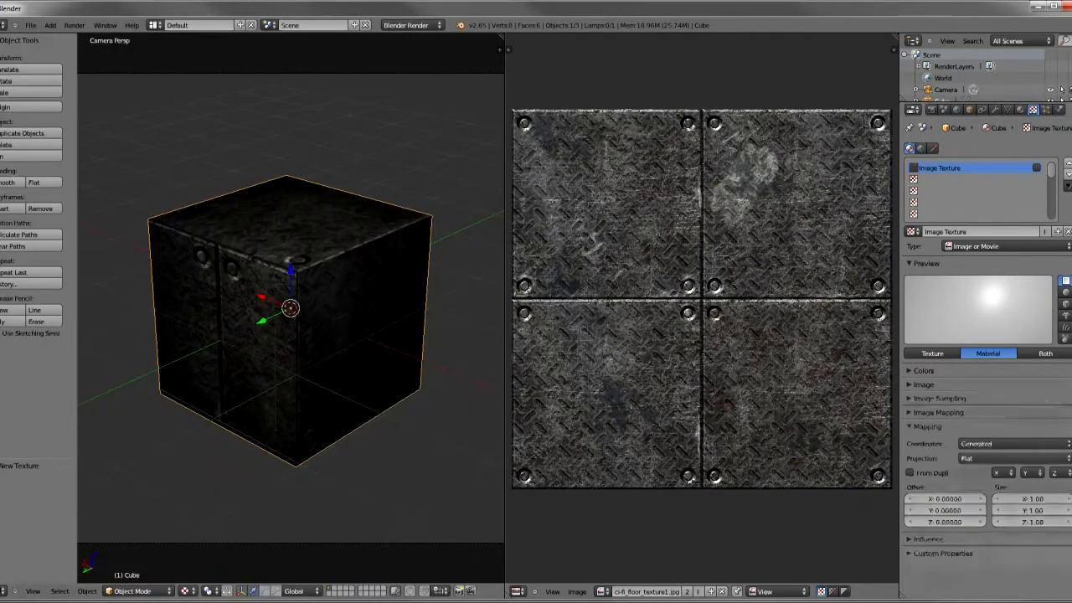
Expand the texture's Image settings and set its mapping coordinates to UV
{"action": "left_click", "coordinate": [923, 385]}
{"action": "scroll", "coordinate": [986, 335], "scroll_direction": "down", "scroll_amount": 4}
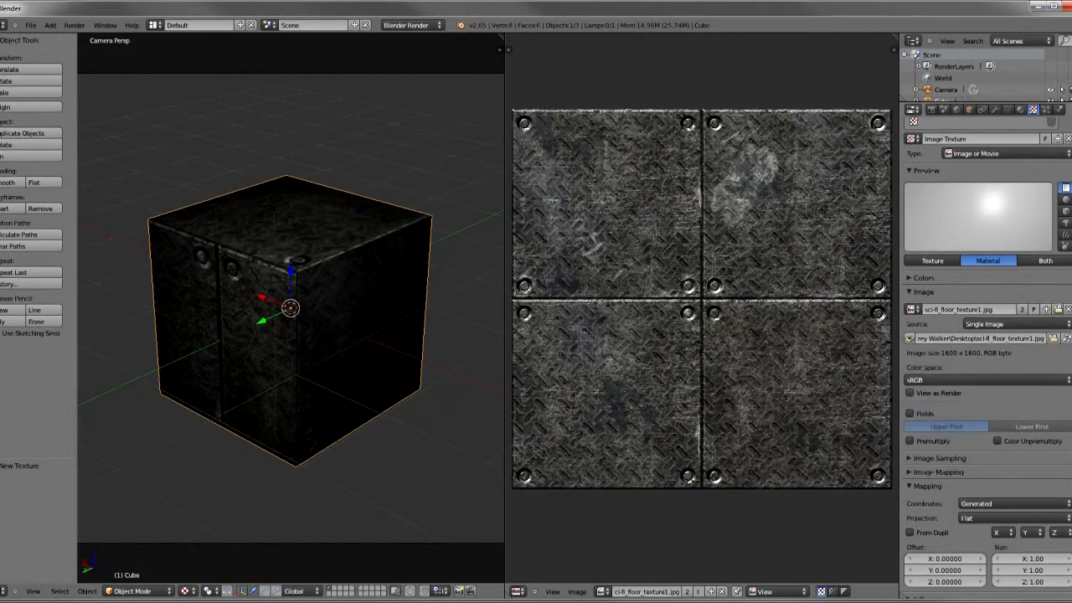
{"action": "left_click", "coordinate": [925, 171]}
{"action": "scroll", "coordinate": [987, 357], "scroll_direction": "down", "scroll_amount": 1}
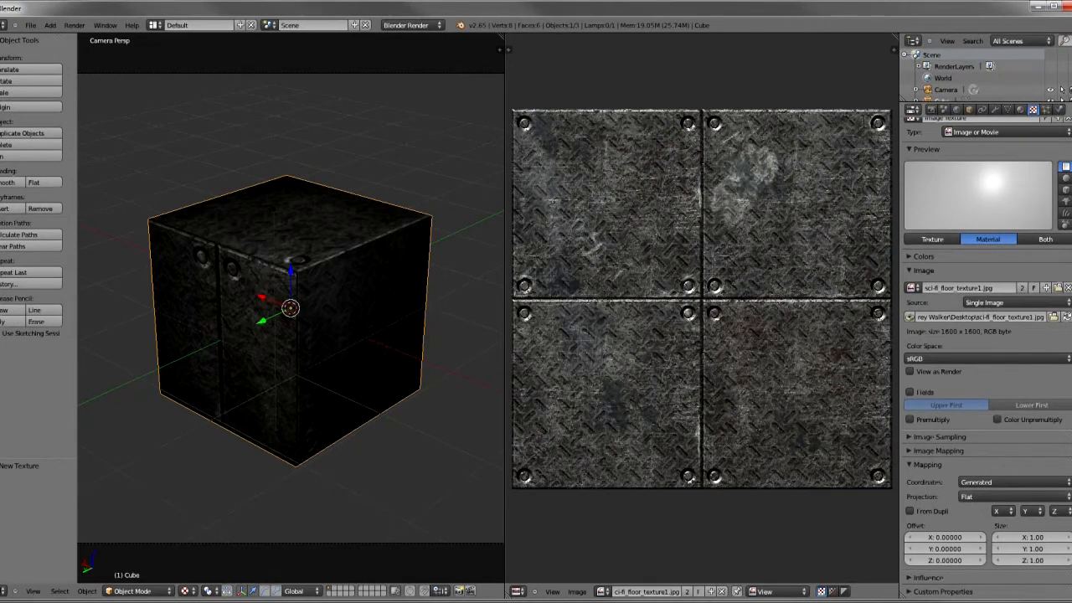
{"action": "left_click", "coordinate": [1013, 481]}
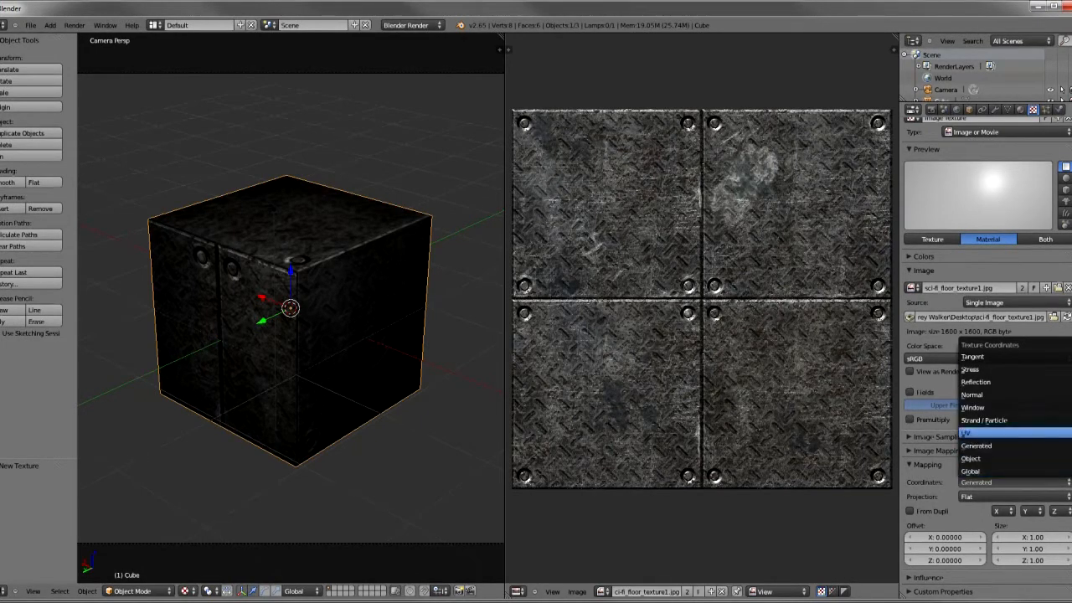
{"action": "left_click", "coordinate": [975, 432]}
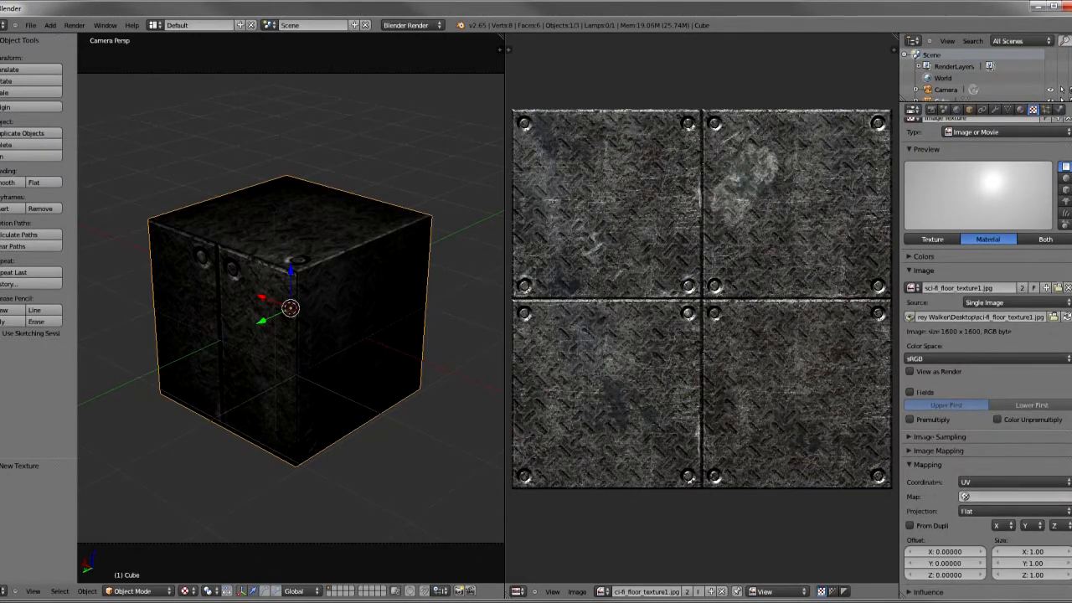
Try to assign UVMap as the UV map of the cube's image texture
{"action": "scroll", "coordinate": [986, 356], "scroll_direction": "down", "scroll_amount": 1}
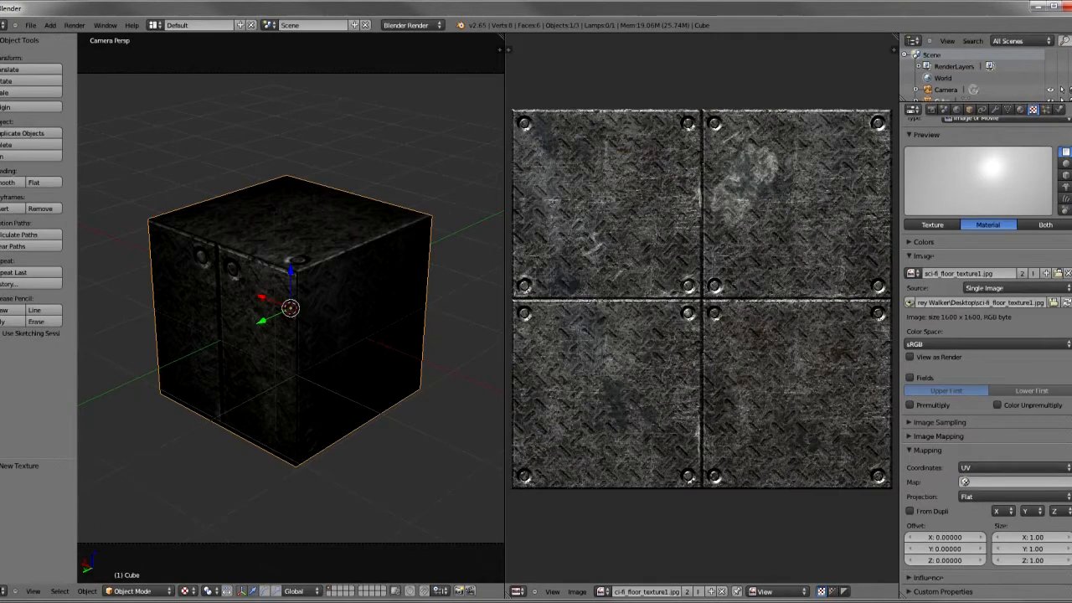
{"action": "left_click", "coordinate": [1020, 110]}
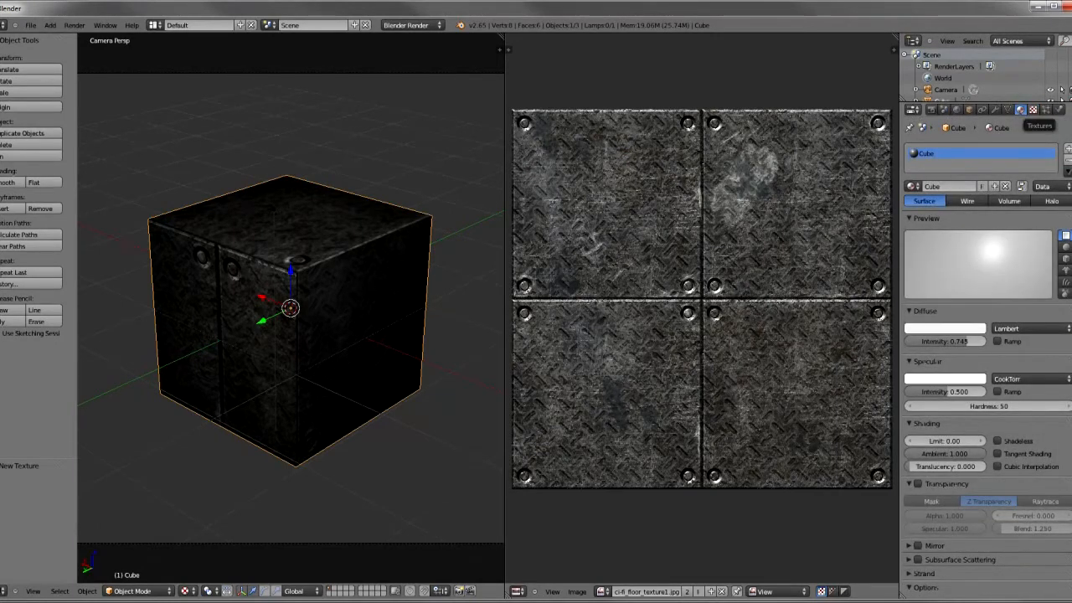
{"action": "left_click", "coordinate": [1033, 109]}
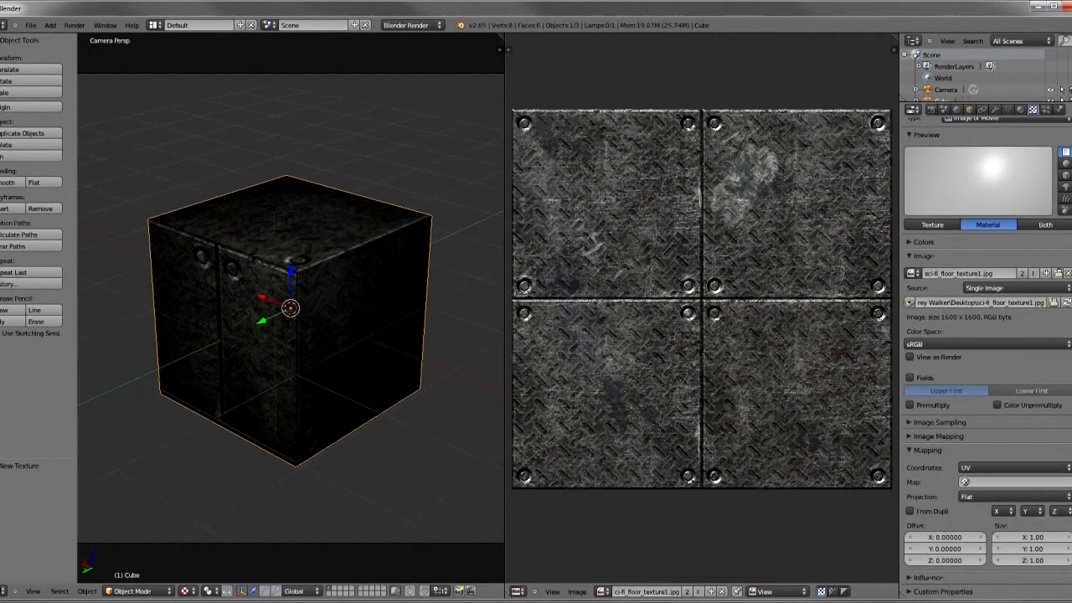
{"action": "left_click", "coordinate": [1009, 482]}
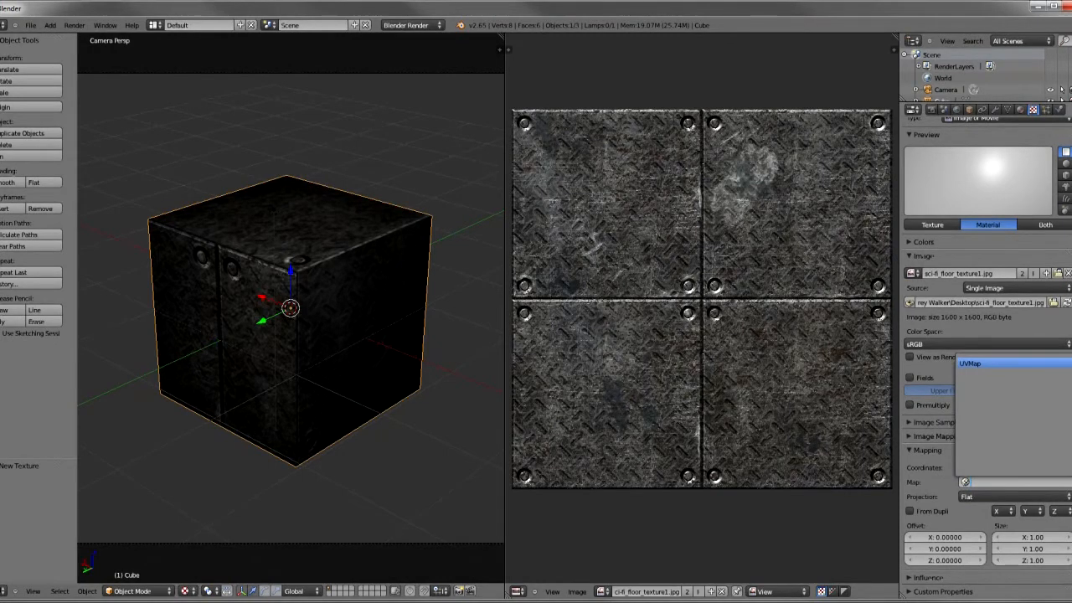
{"action": "left_click", "coordinate": [1005, 362]}
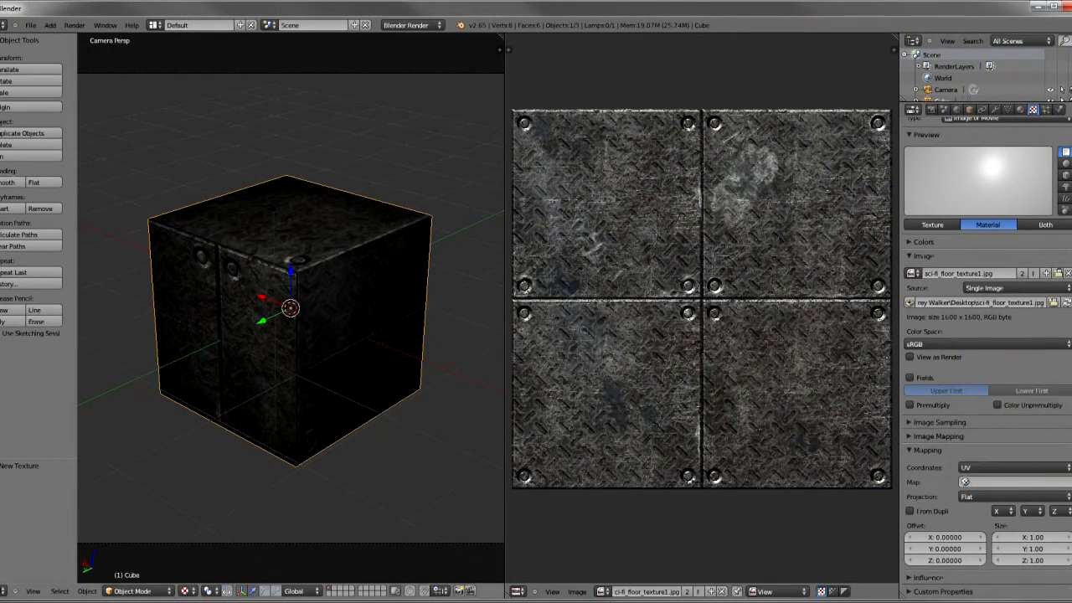
Switch the cube to Edit Mode and examine how its UV faces lie over the sci-fi floor image
{"action": "key", "text": "Tab"}
{"action": "key", "text": "Tab"}
{"action": "key", "text": "Tab"}
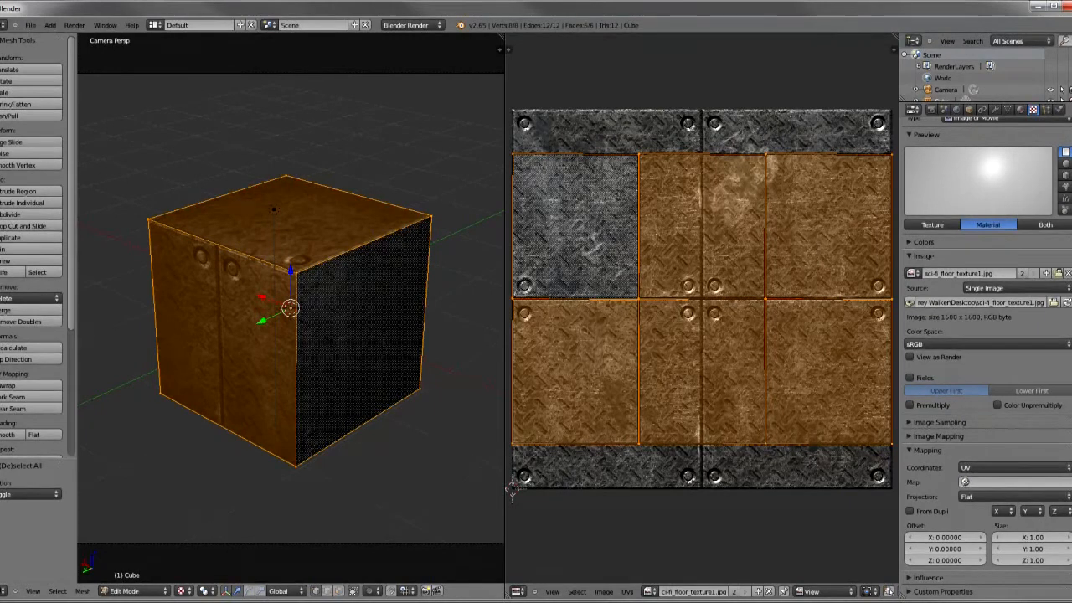
{"action": "middle_click_drag", "start_coordinate": [273, 209], "coordinate": [368, 247]}
{"action": "key", "text": "KP_0"}
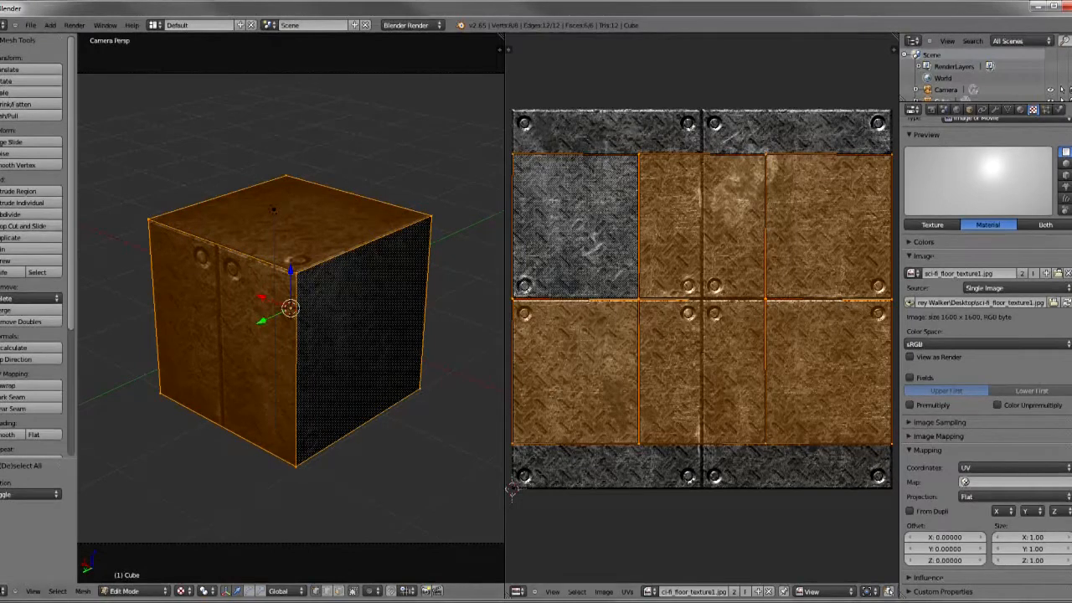
Set the image texture's mapping to the UVMap layer and return the cube to Object Mode
{"action": "left_click", "coordinate": [1014, 483]}
{"action": "key", "text": "Return"}
{"action": "key", "text": "Tab"}
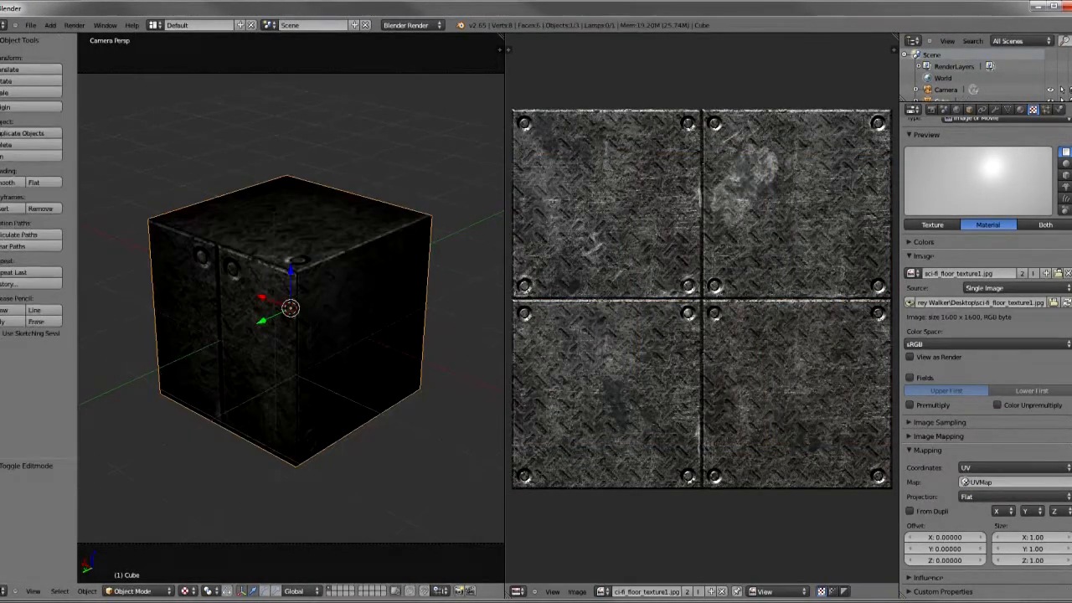
Render the cube to check the UV-mapped texture, and look through the image texture's settings
{"action": "key", "text": "F12"}
{"action": "key", "text": "Escape"}
{"action": "left_click", "coordinate": [188, 592]}
{"action": "left_click", "coordinate": [205, 541]}
{"action": "scroll", "coordinate": [986, 335], "scroll_direction": "up", "scroll_amount": 6}
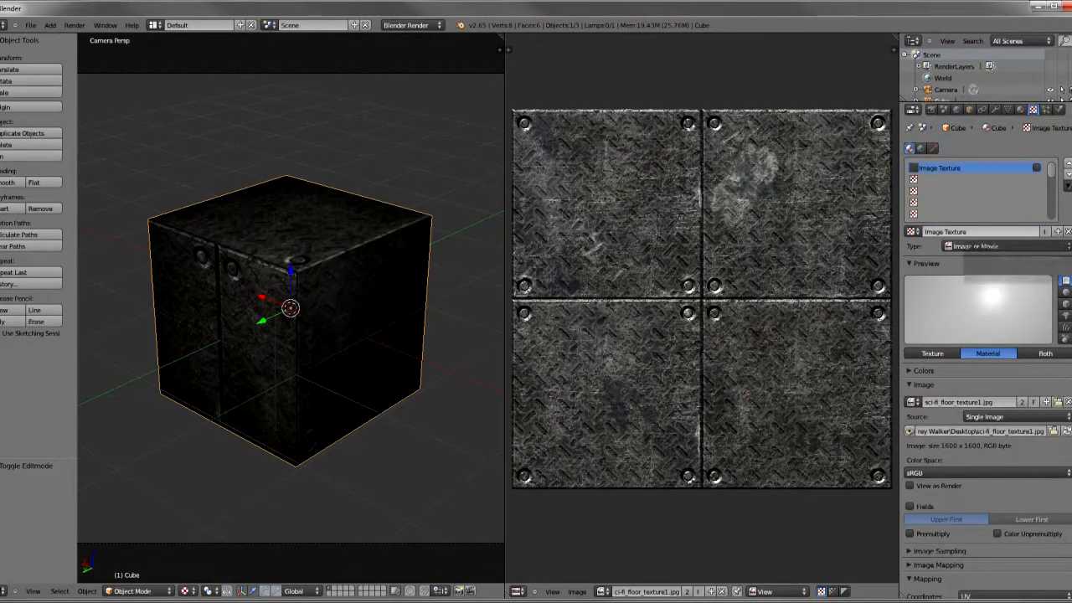
{"action": "scroll", "coordinate": [987, 361], "scroll_direction": "down", "scroll_amount": 2}
{"action": "scroll", "coordinate": [986, 360], "scroll_direction": "down", "scroll_amount": 5}
{"action": "scroll", "coordinate": [986, 360], "scroll_direction": "up", "scroll_amount": 6}
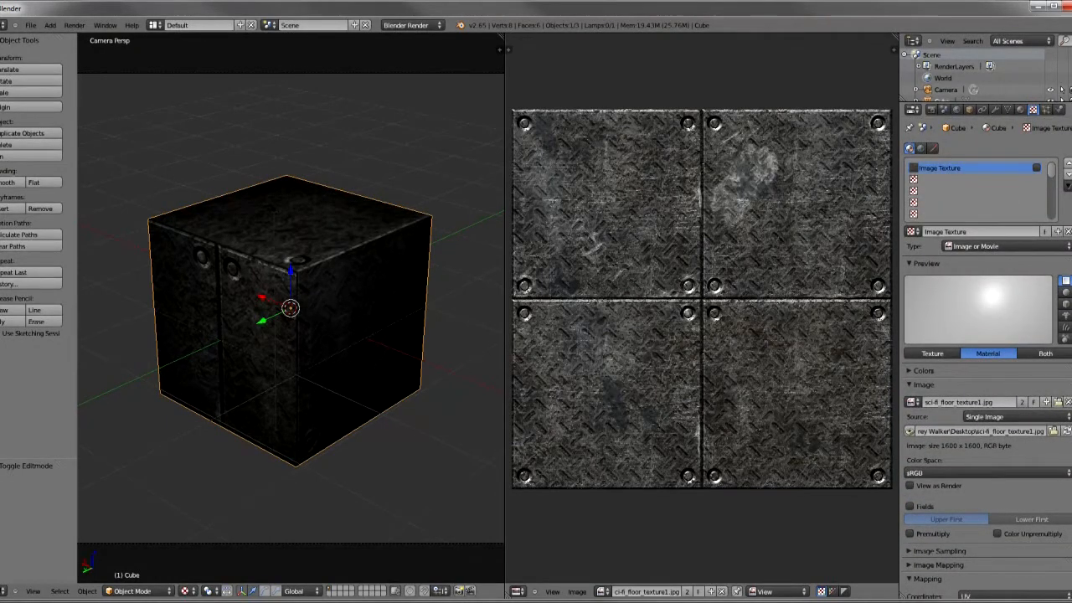
Enable the Image Texture slot on the cube's material and render the cube again
{"action": "left_click", "coordinate": [1037, 168]}
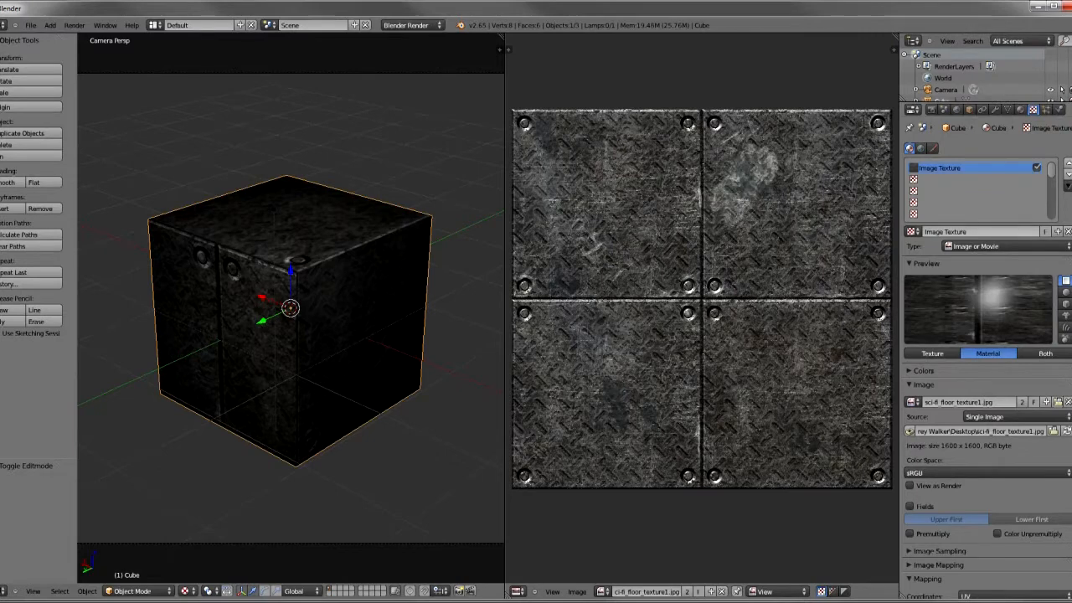
{"action": "key", "text": "F12"}
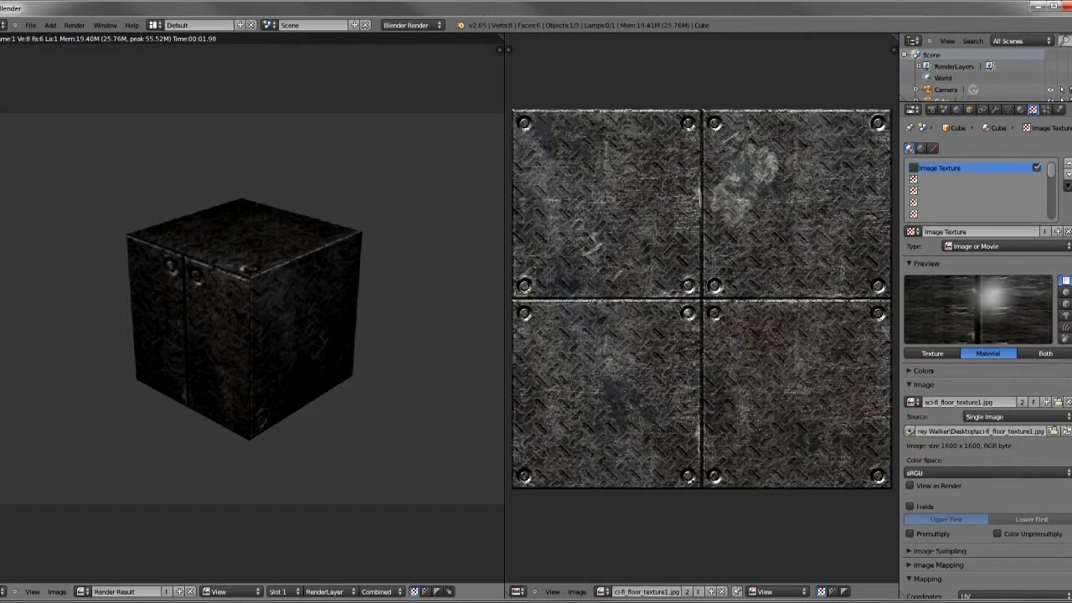
{"action": "key", "text": "Escape"}
{"action": "middle_click_drag", "start_coordinate": [209, 318], "coordinate": [397, 285]}
{"action": "scroll", "coordinate": [291, 308], "scroll_direction": "up", "scroll_amount": 5}
{"action": "middle_click_drag", "start_coordinate": [470, 154], "coordinate": [222, 285]}
{"action": "scroll", "coordinate": [335, 230], "scroll_direction": "down", "scroll_amount": 5}
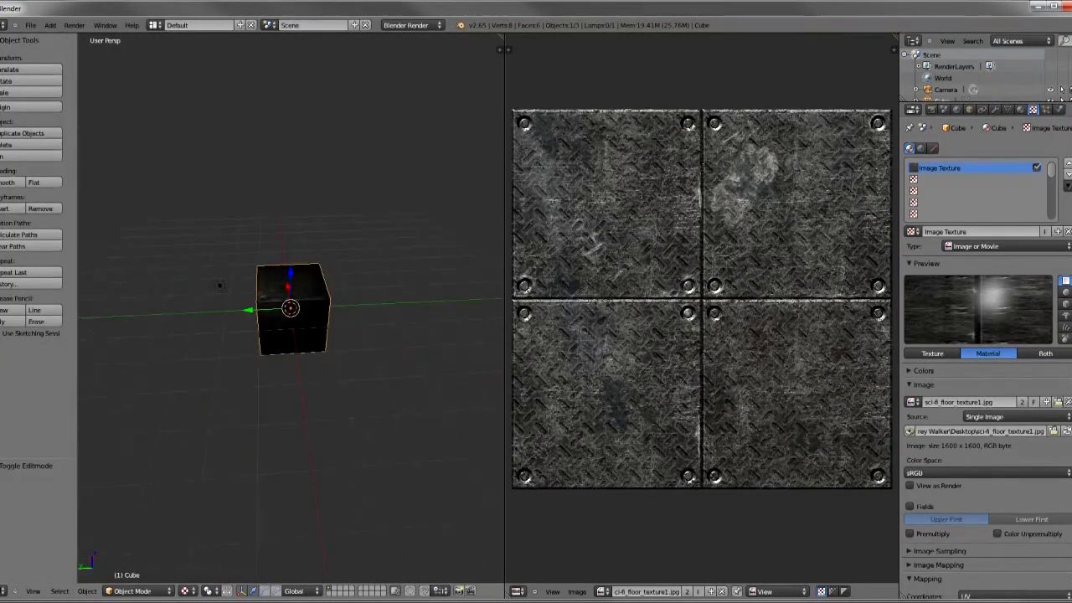
{"action": "key", "text": "KP_0"}
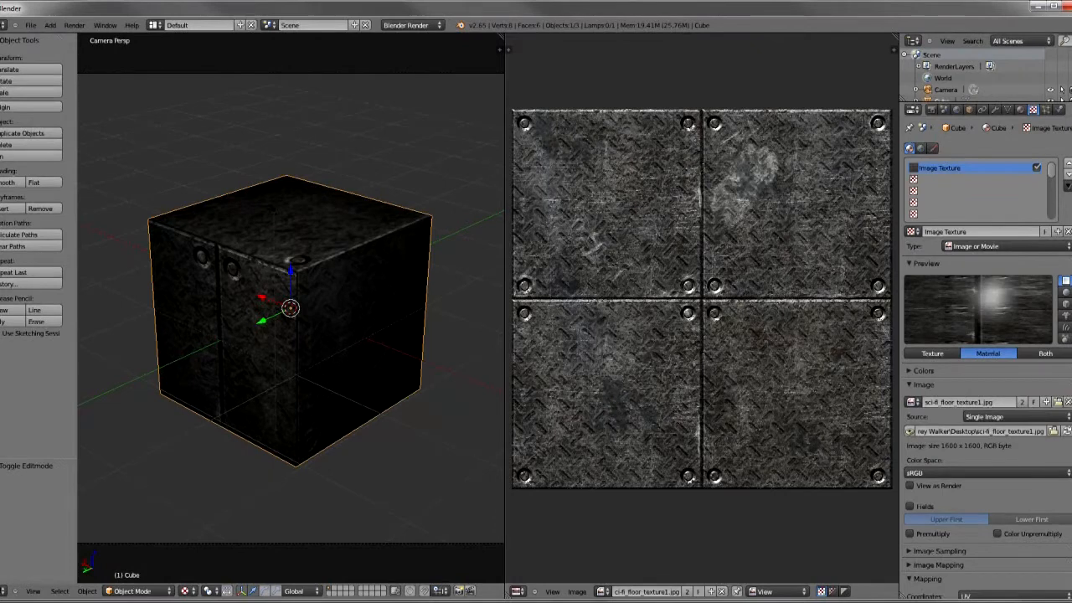